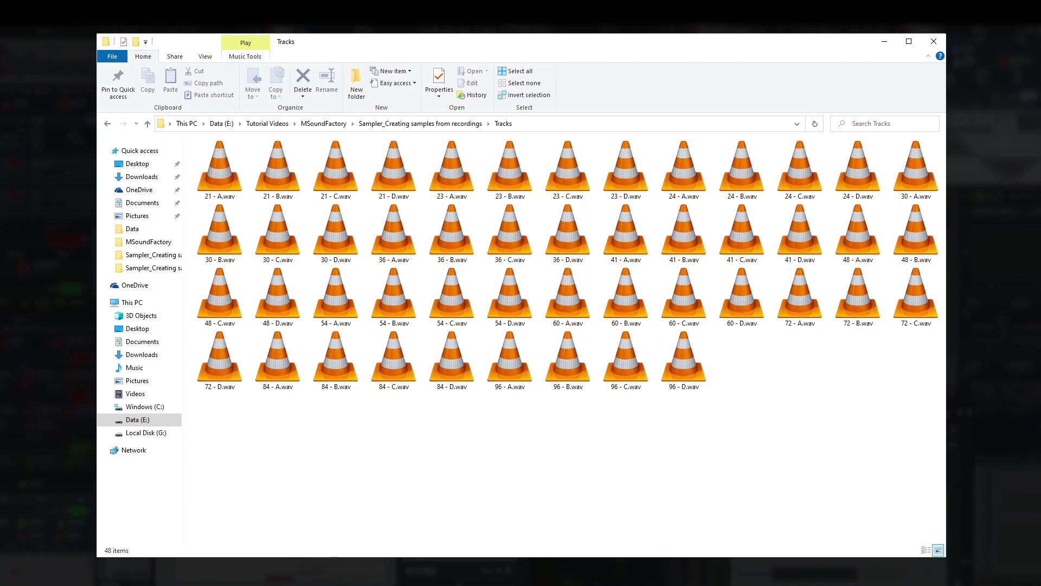
- Switch the Tracks folder layout to Extra large icons to see the 48 recordings
{"action": "key", "text": "alt+v"}
{"action": "key", "text": "ctrl+shift+1"}
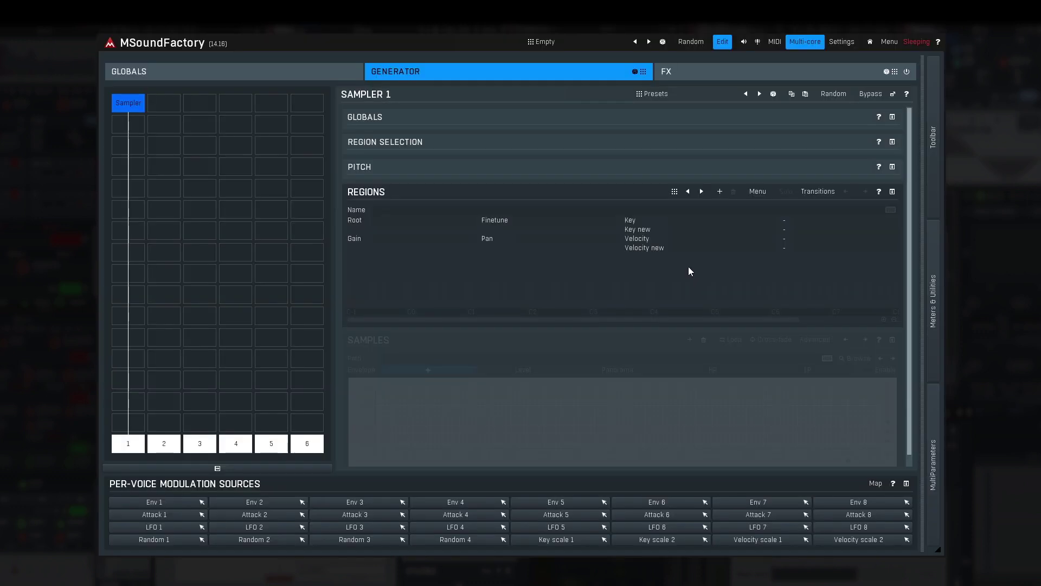
- Load 48 - A.wav through 48 - D.wav into the Sample cutter from the Regions Menu
{"action": "left_click", "coordinate": [756, 191]}
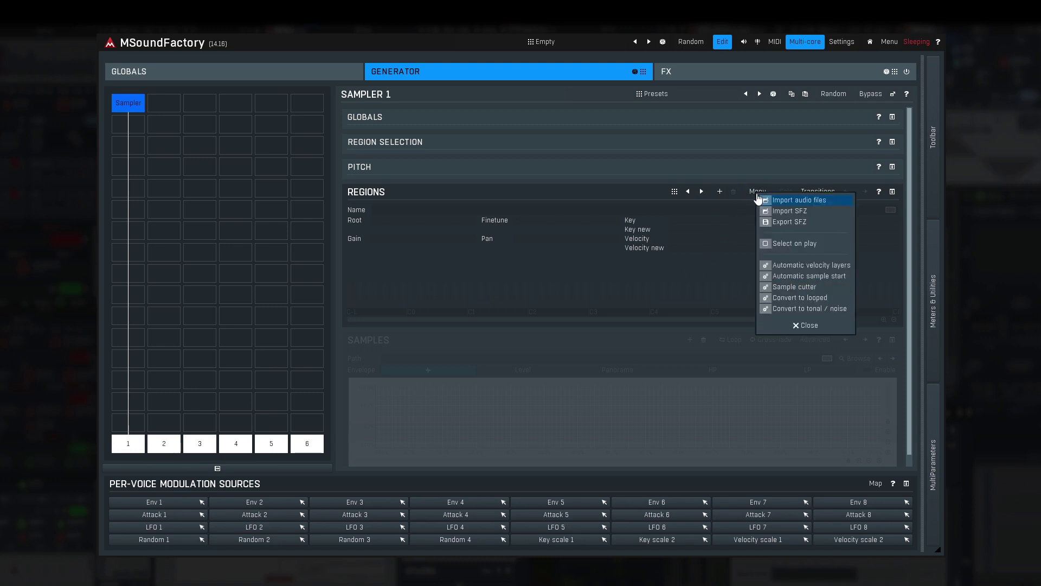
{"action": "left_click", "coordinate": [794, 287]}
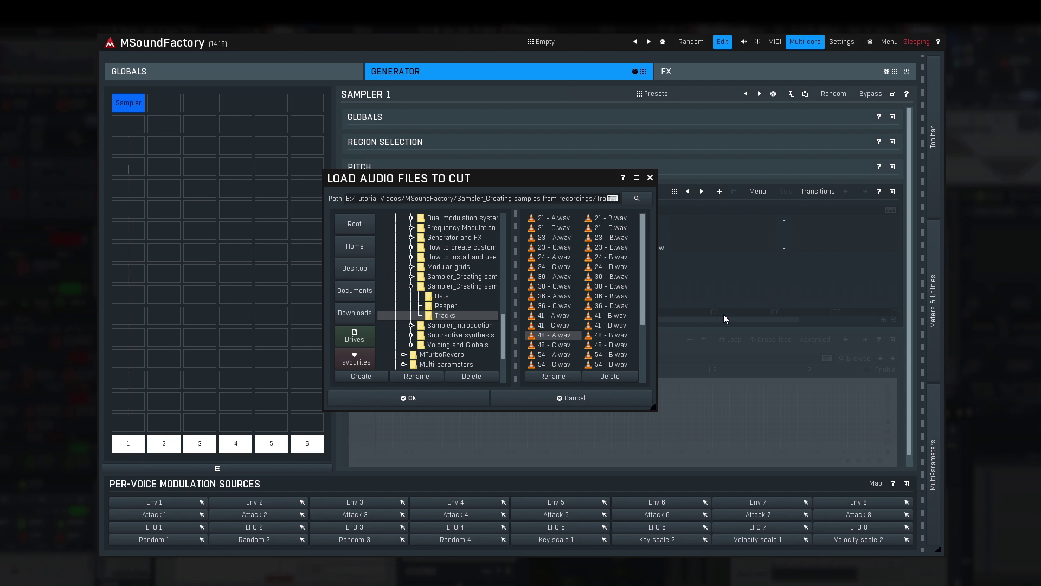
{"action": "left_click", "coordinate": [621, 346], "text": "shift"}
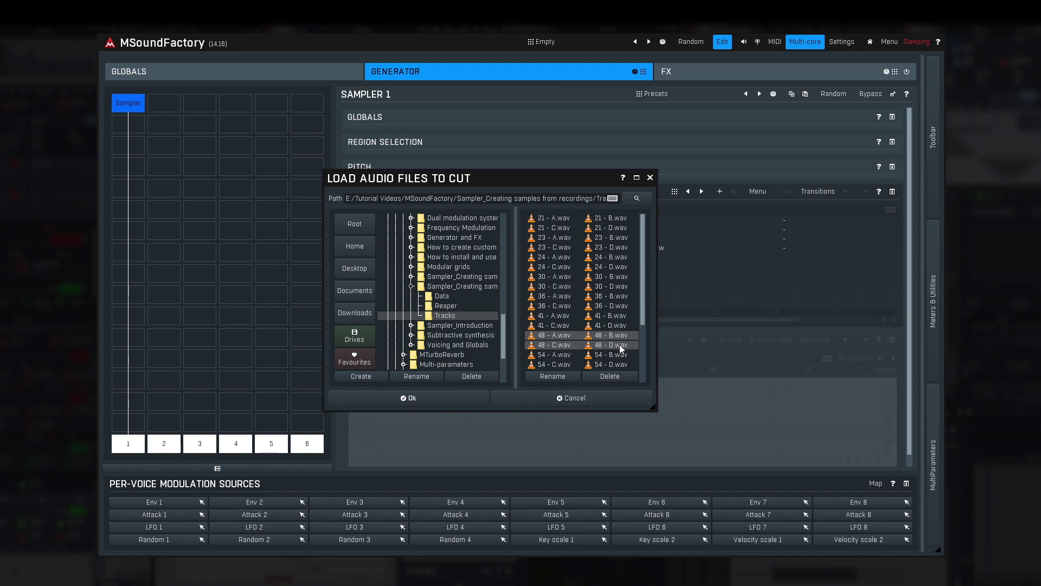
{"action": "left_click", "coordinate": [470, 400]}
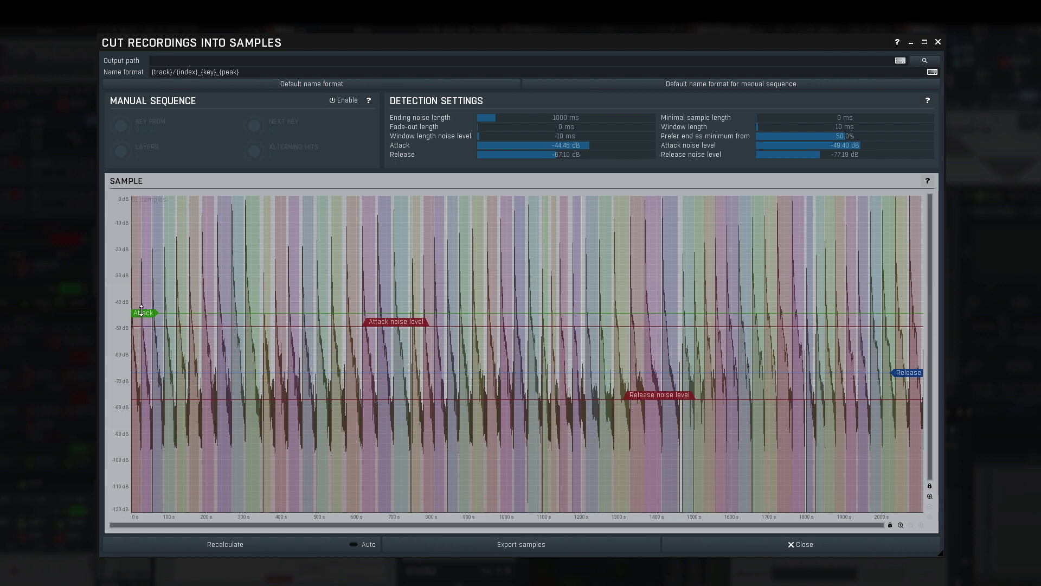
- Raise Attack to -40.14 dB, recalculate the cuts, and set Release noise level to -76.36 dB
{"action": "left_click_drag", "start_coordinate": [141, 310], "coordinate": [139, 300]}
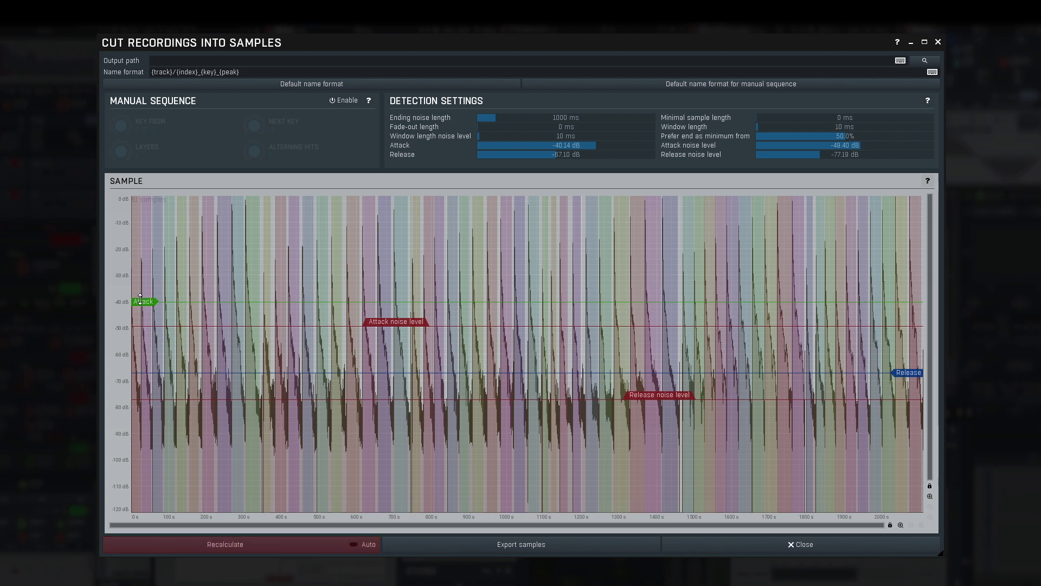
{"action": "left_click", "coordinate": [228, 549]}
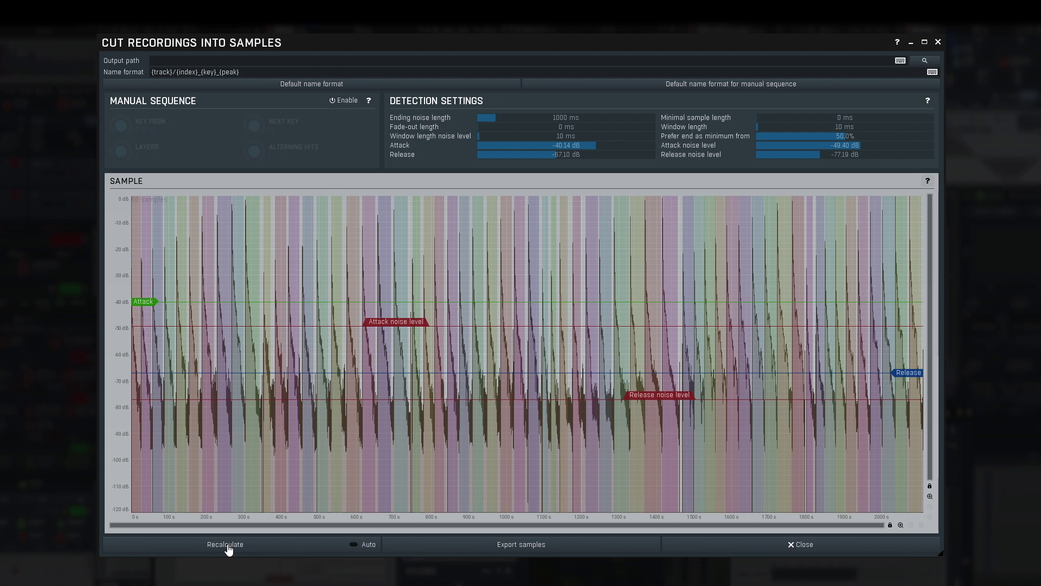
{"action": "left_click", "coordinate": [228, 546]}
{"action": "scroll", "coordinate": [842, 154], "scroll_direction": "up", "scroll_amount": 1}
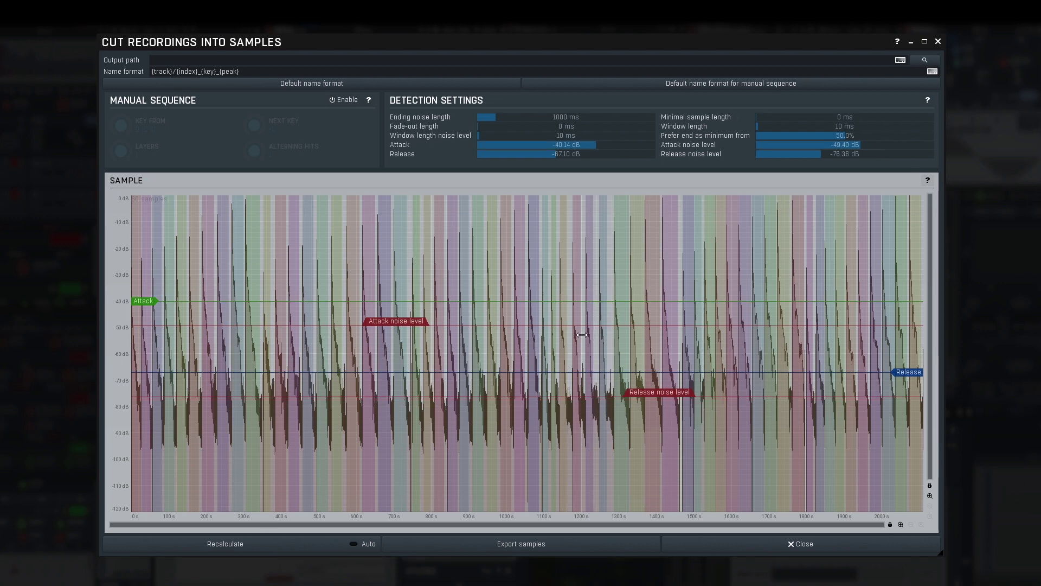
- In the output path picker, create an 'Awesome company' folder under C:/Samples
{"action": "left_click", "coordinate": [925, 59]}
{"action": "left_click", "coordinate": [439, 217]}
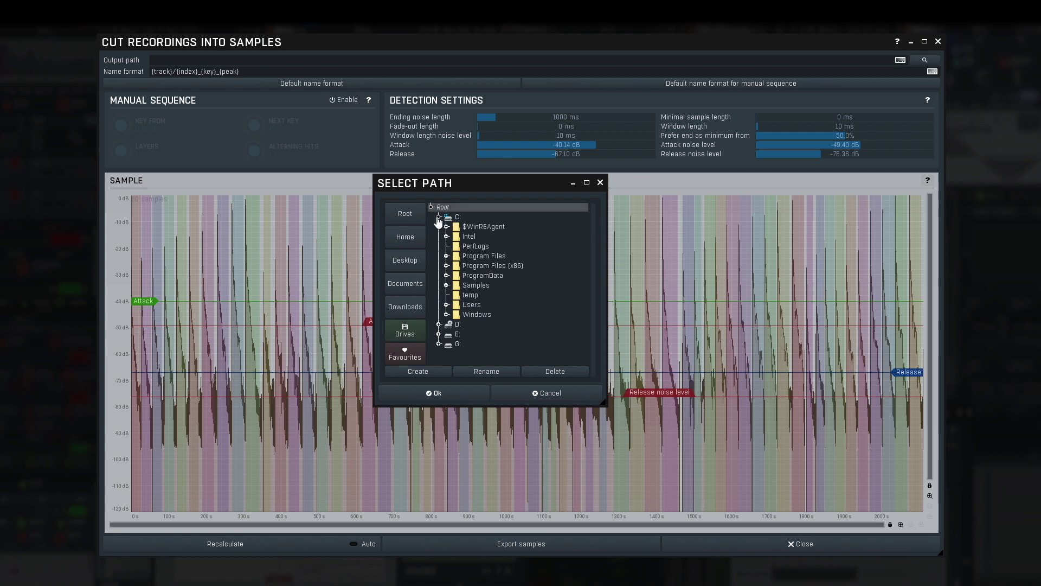
{"action": "left_click", "coordinate": [446, 285]}
{"action": "left_click", "coordinate": [464, 286]}
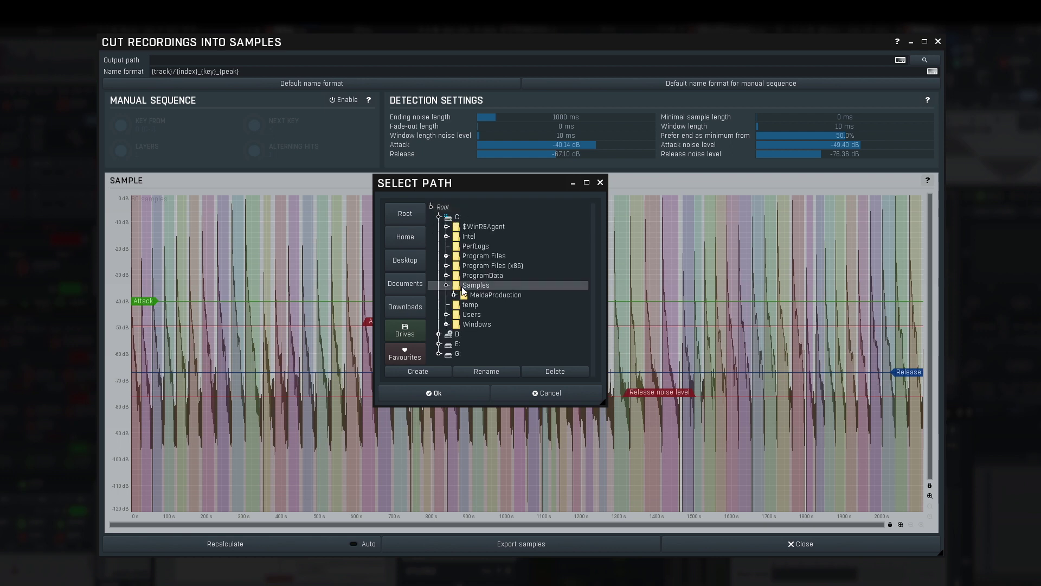
{"action": "left_click", "coordinate": [431, 372]}
{"action": "type", "text": "Awe"}
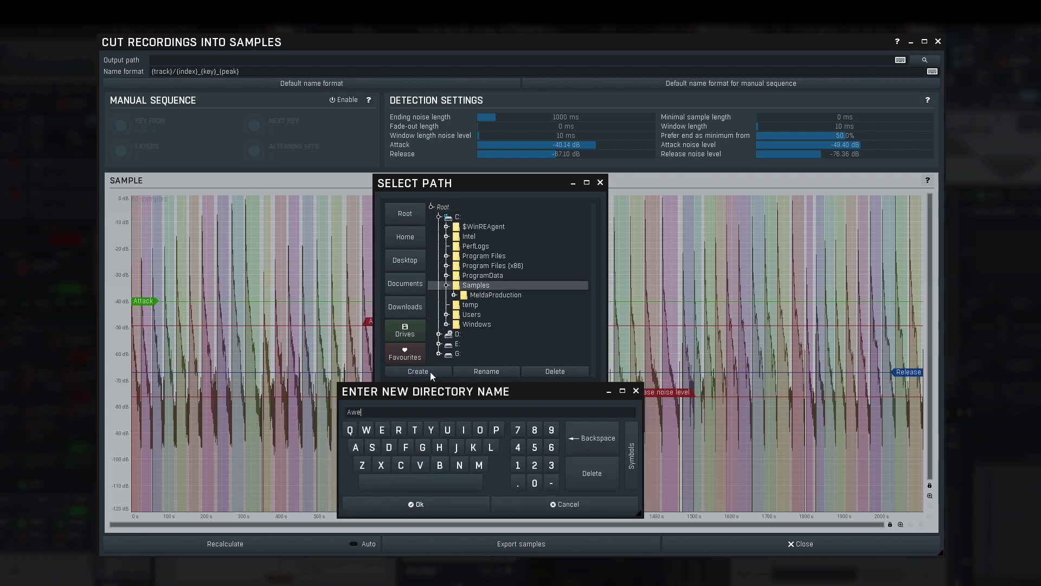
{"action": "type", "text": "some company"}
{"action": "key", "text": "Return"}
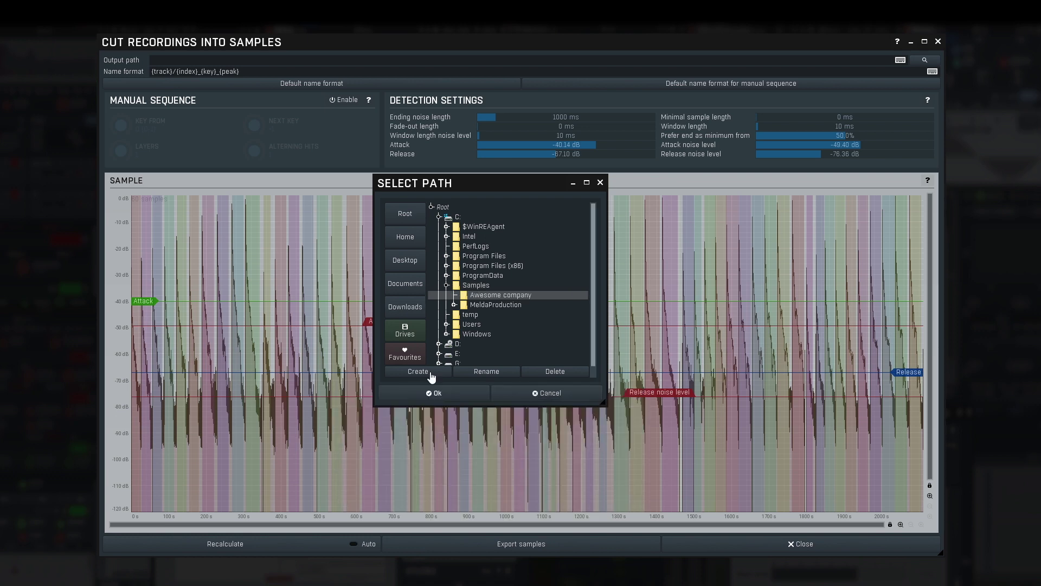
- Create 'Awesome piano samples' inside it and accept it as the output path
{"action": "left_click", "coordinate": [430, 373]}
{"action": "type", "text": "Aweso"}
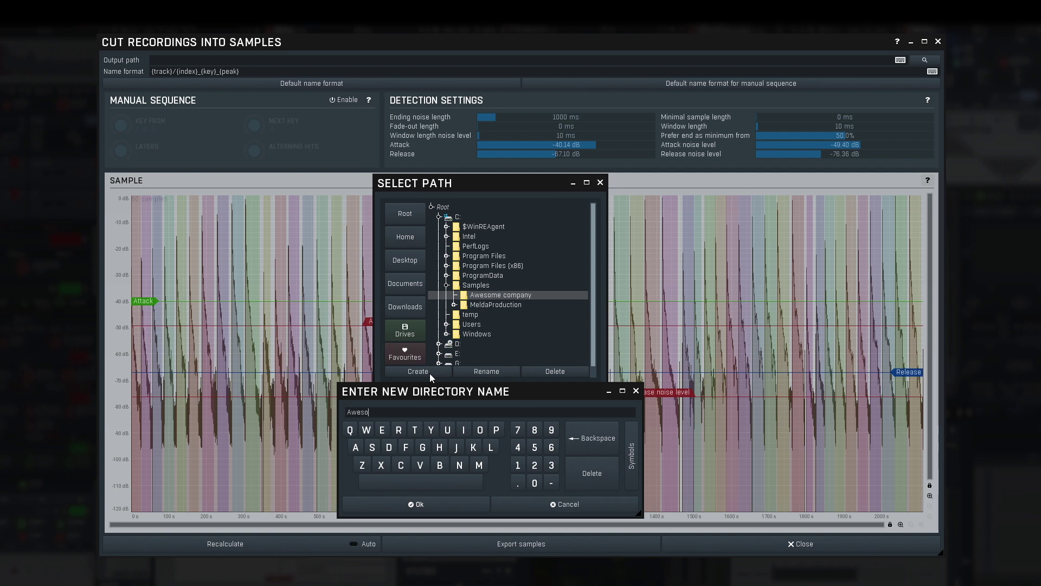
{"action": "type", "text": "me piano samples"}
{"action": "key", "text": "Return"}
{"action": "left_click", "coordinate": [429, 390]}
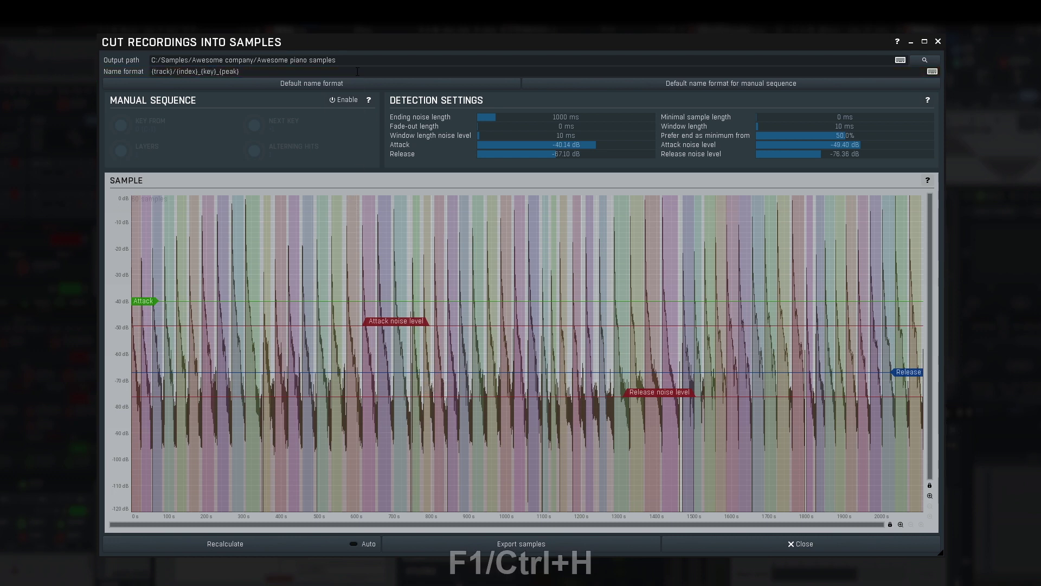
{"action": "key", "text": "F1"}
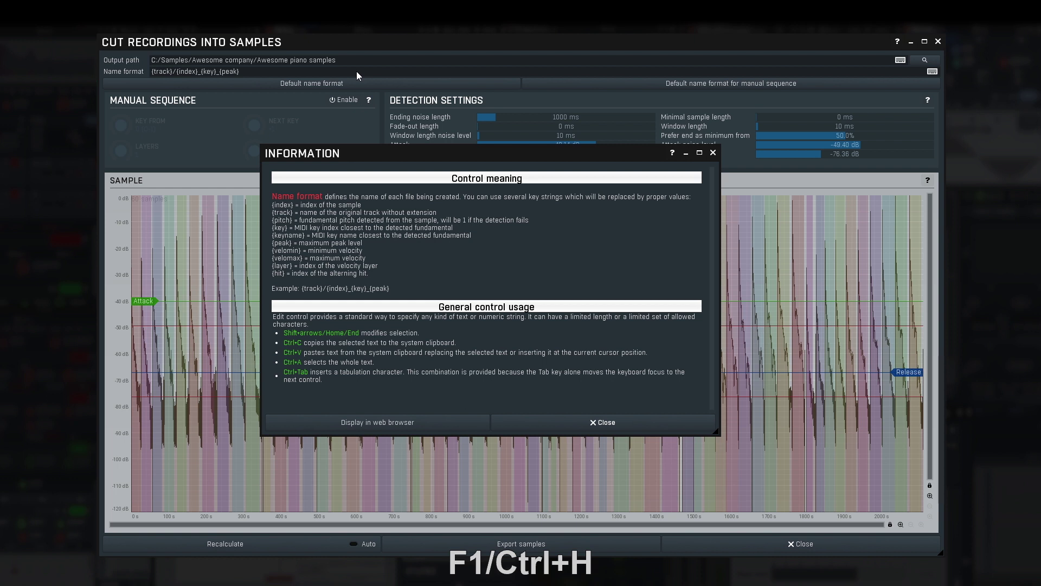
{"action": "left_click", "coordinate": [529, 426]}
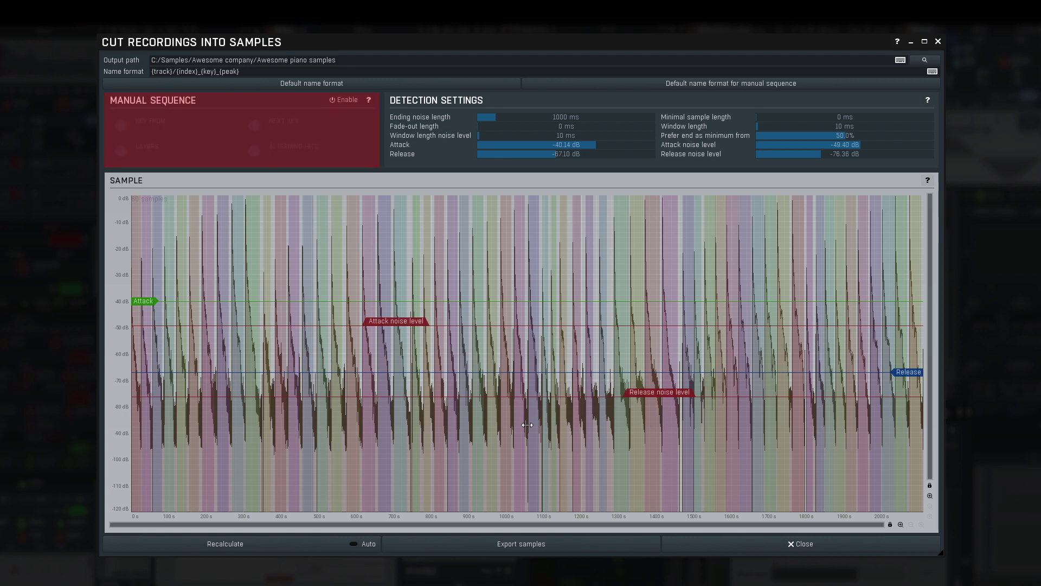
- Enable manual sequence settings with Key From set to 48 (C3)
{"action": "left_click", "coordinate": [353, 102]}
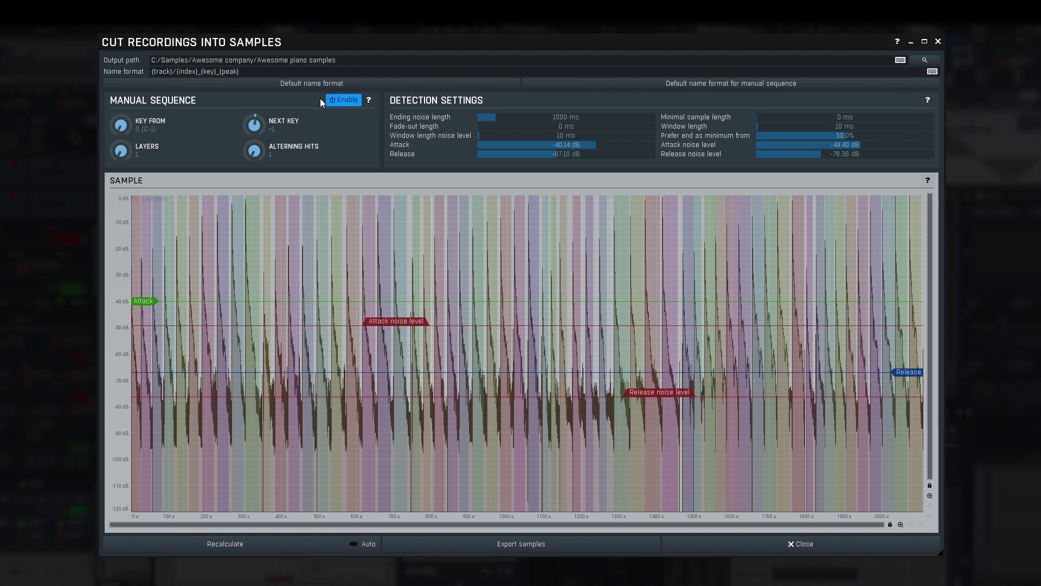
{"action": "double_click", "coordinate": [151, 133]}
{"action": "type", "text": "48"}
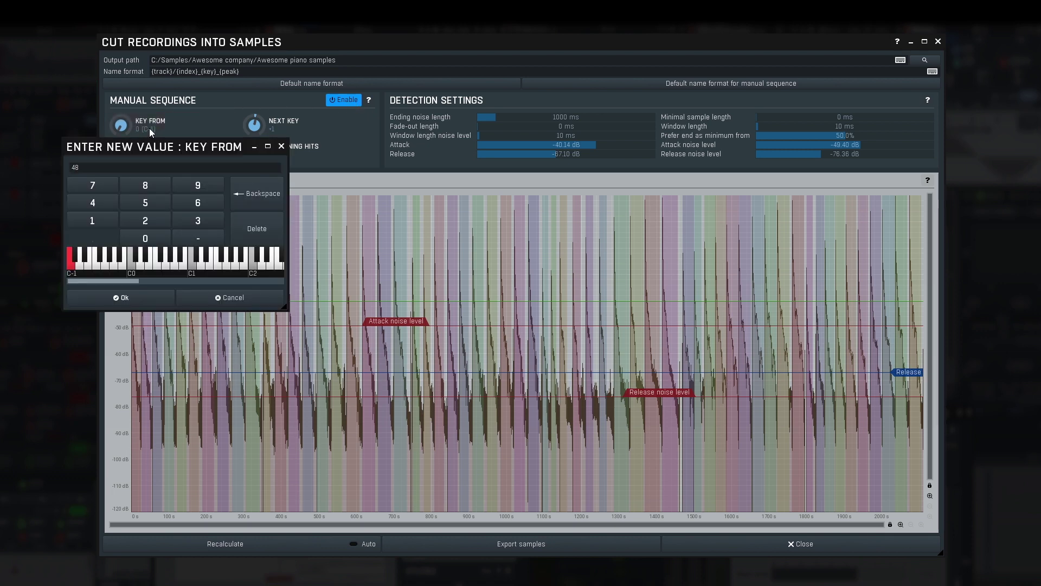
{"action": "key", "text": "Return"}
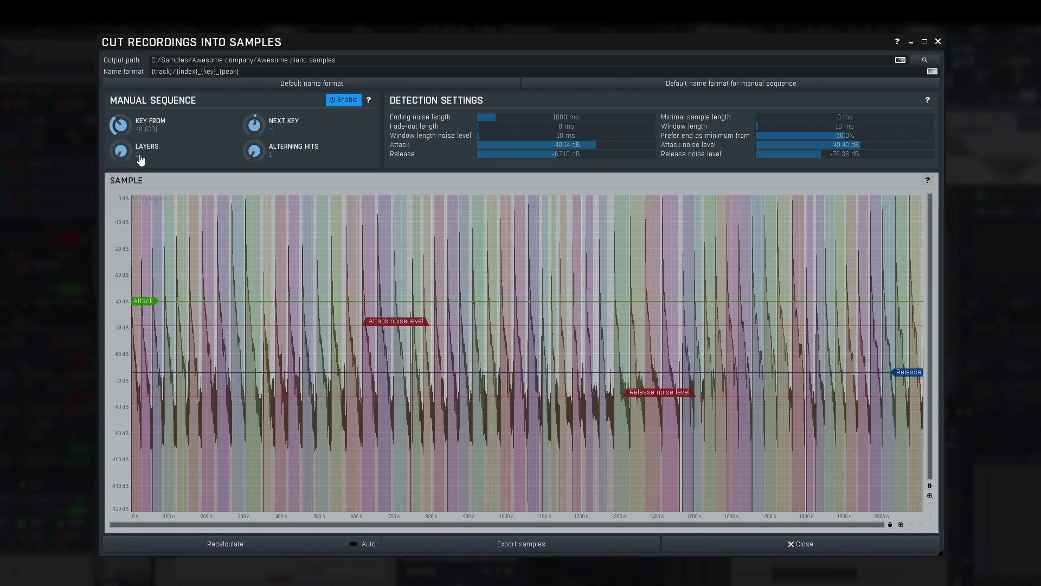
- Use 5 velocity layers, 2 alternating hits and the default name format, then export the samples
{"action": "left_click", "coordinate": [145, 157]}
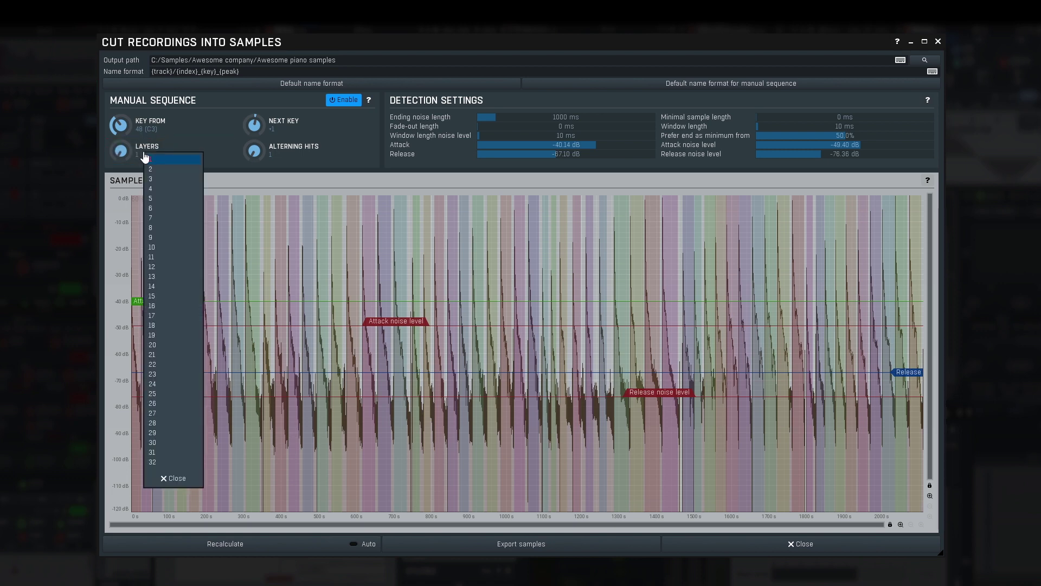
{"action": "left_click", "coordinate": [158, 198]}
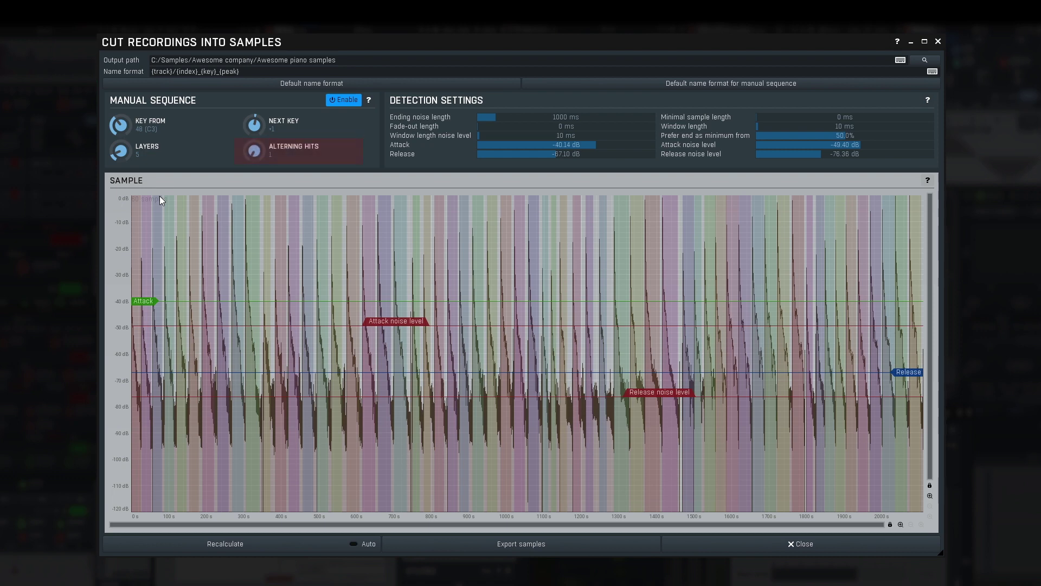
{"action": "left_click", "coordinate": [288, 157]}
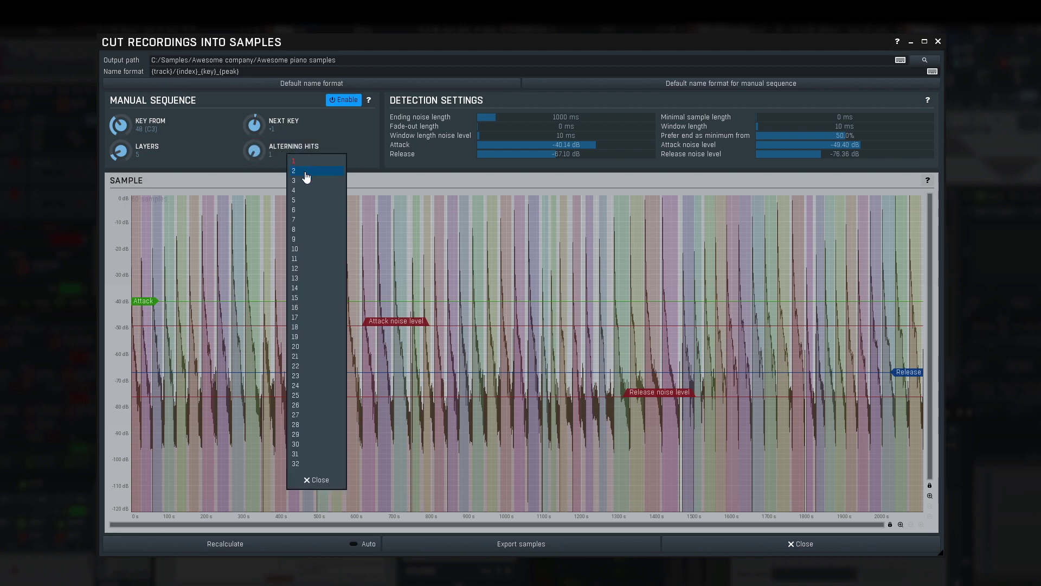
{"action": "left_click", "coordinate": [305, 172]}
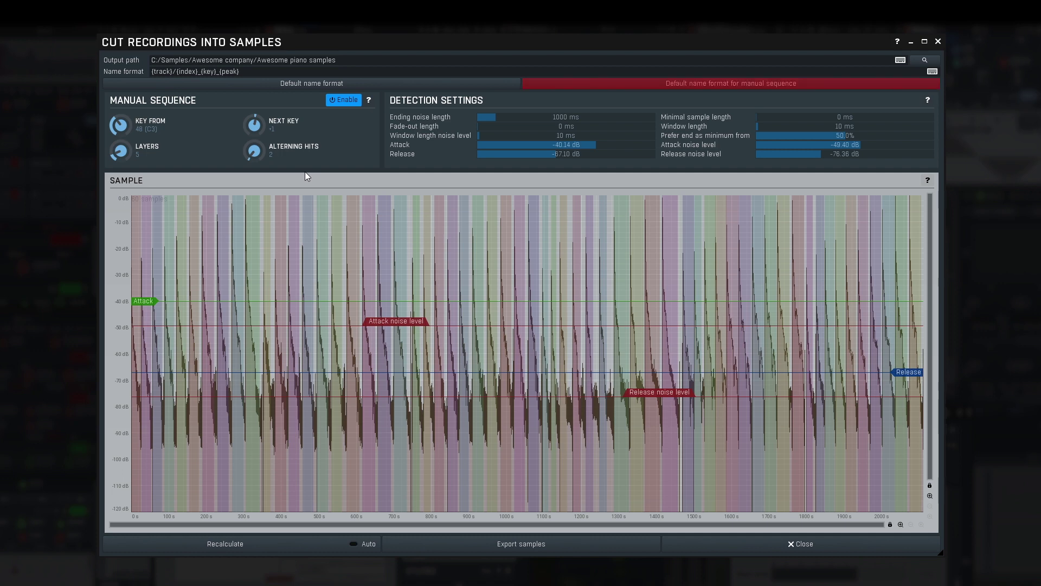
{"action": "left_click", "coordinate": [588, 86]}
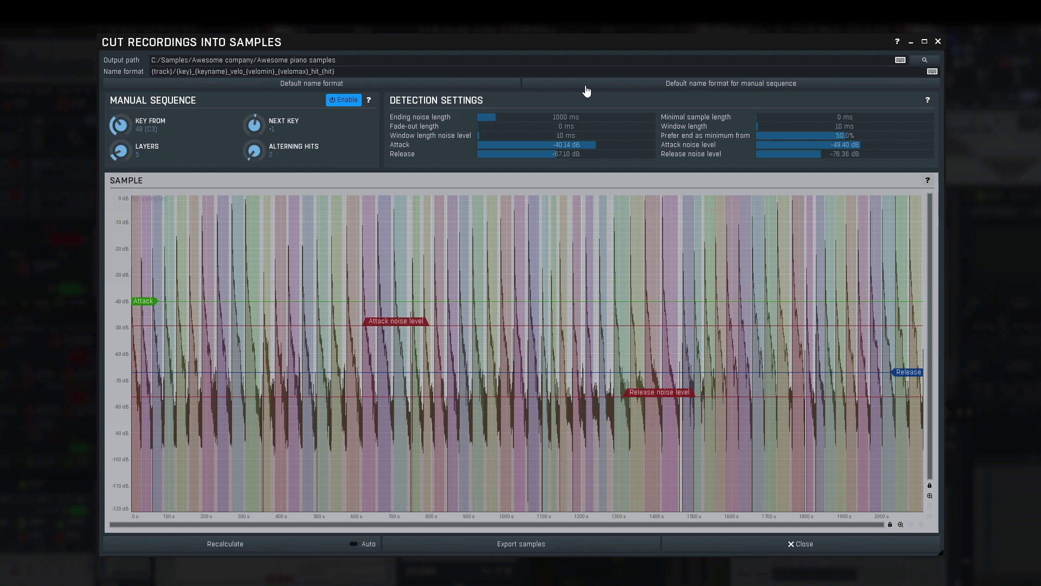
{"action": "left_click", "coordinate": [471, 544]}
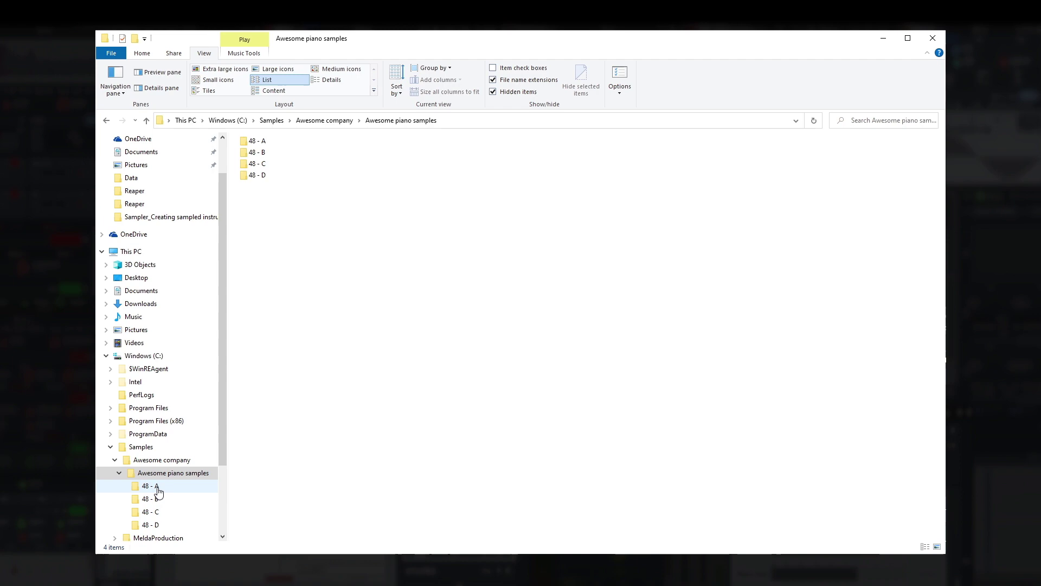
- Browse the exported 48 - B, 48 - C and 48 - D folders, showing their .wav samples as extra large icons
{"action": "left_click", "coordinate": [152, 499]}
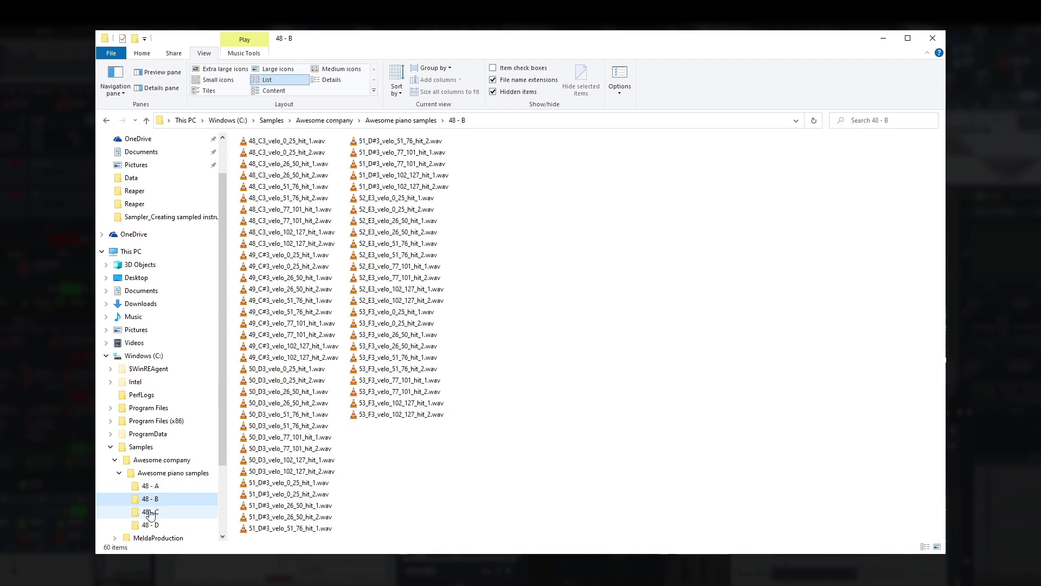
{"action": "left_click", "coordinate": [151, 512]}
{"action": "left_click", "coordinate": [152, 525]}
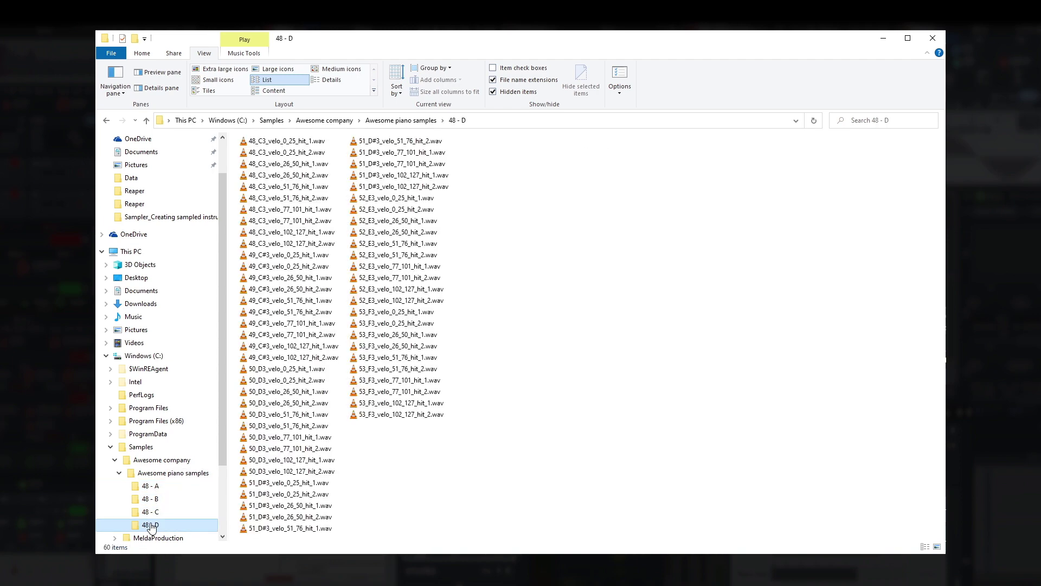
{"action": "left_click", "coordinate": [225, 69]}
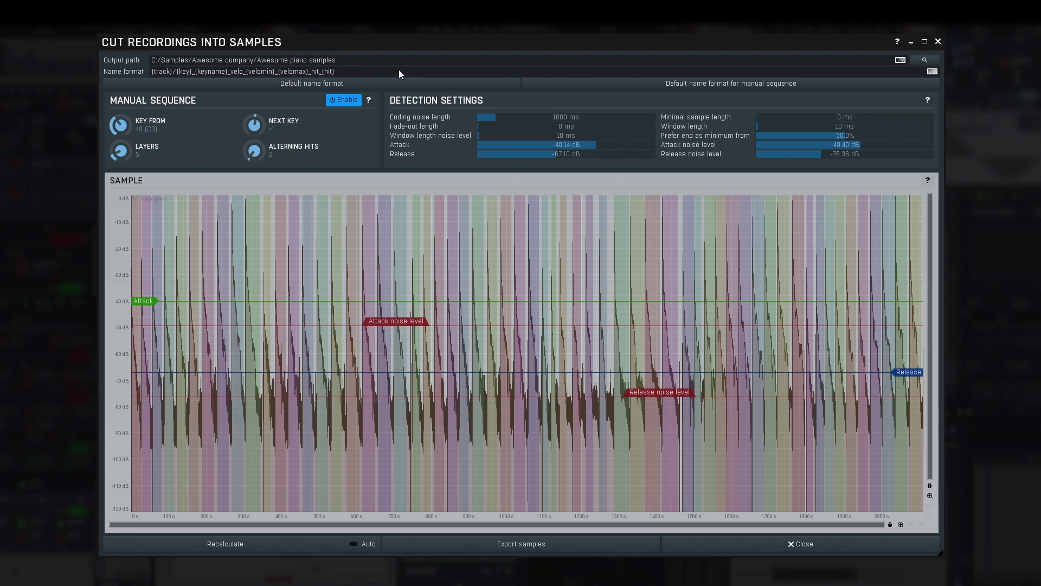
- Copy the sample name format, close the cutter, and select all .wav files in 48 - A for import
{"action": "left_click_drag", "start_coordinate": [398, 70], "coordinate": [144, 67]}
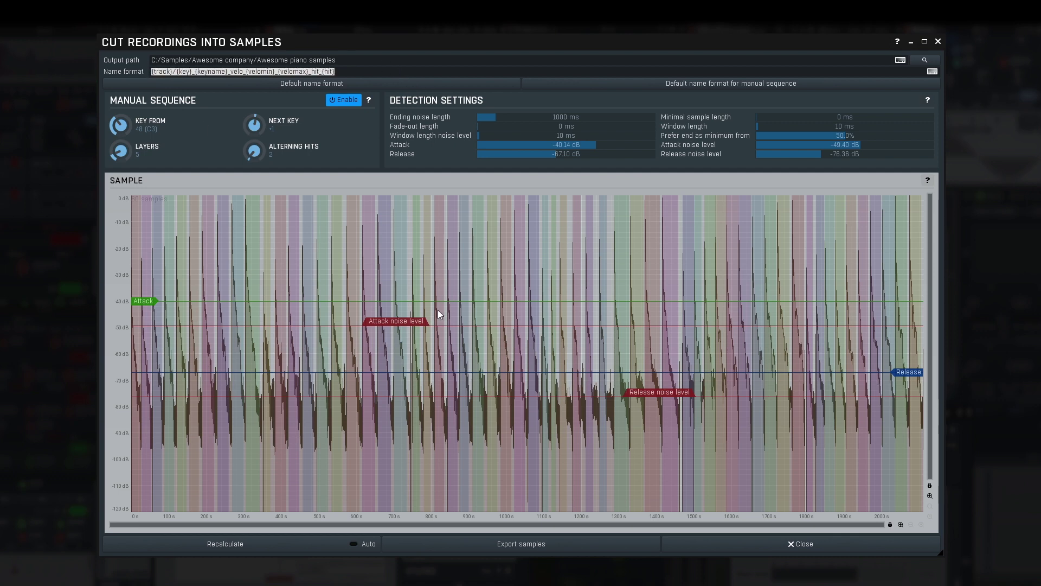
{"action": "left_click", "coordinate": [731, 545]}
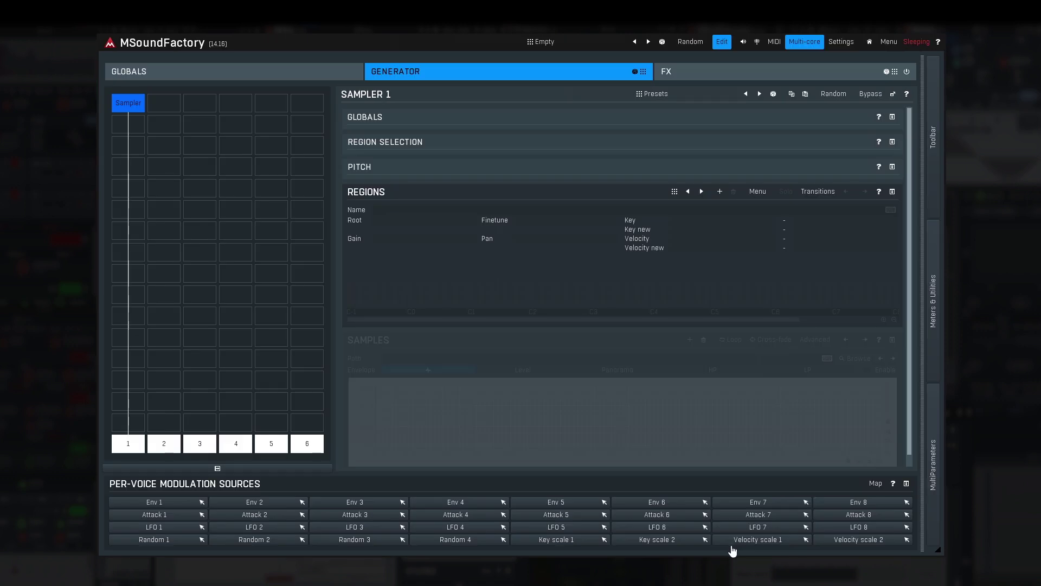
{"action": "left_click", "coordinate": [756, 193]}
{"action": "left_click", "coordinate": [760, 199]}
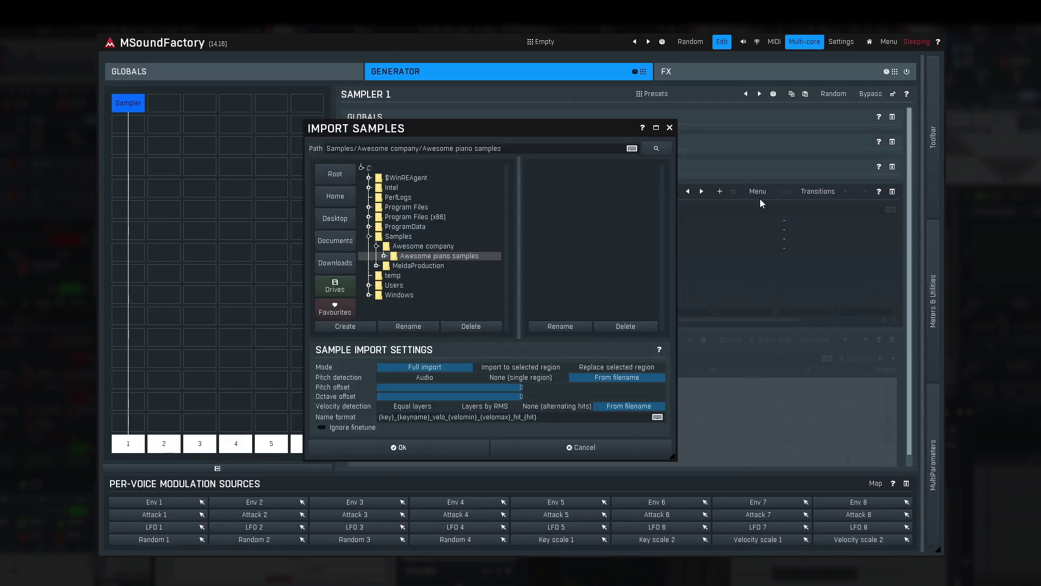
{"action": "left_click", "coordinate": [385, 257]}
{"action": "left_click", "coordinate": [412, 266]}
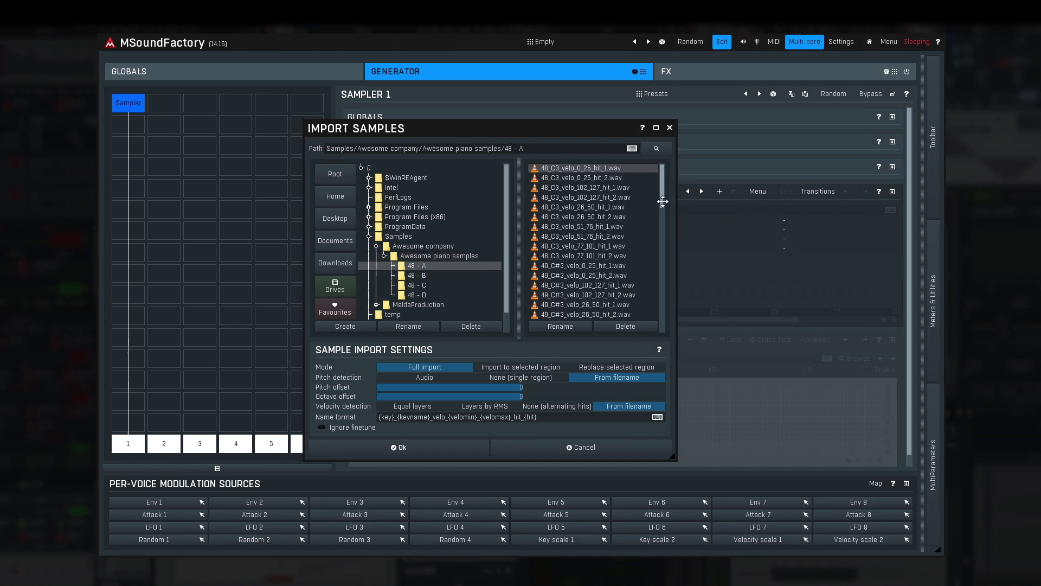
{"action": "scroll", "coordinate": [596, 244], "scroll_direction": "down", "scroll_amount": 10}
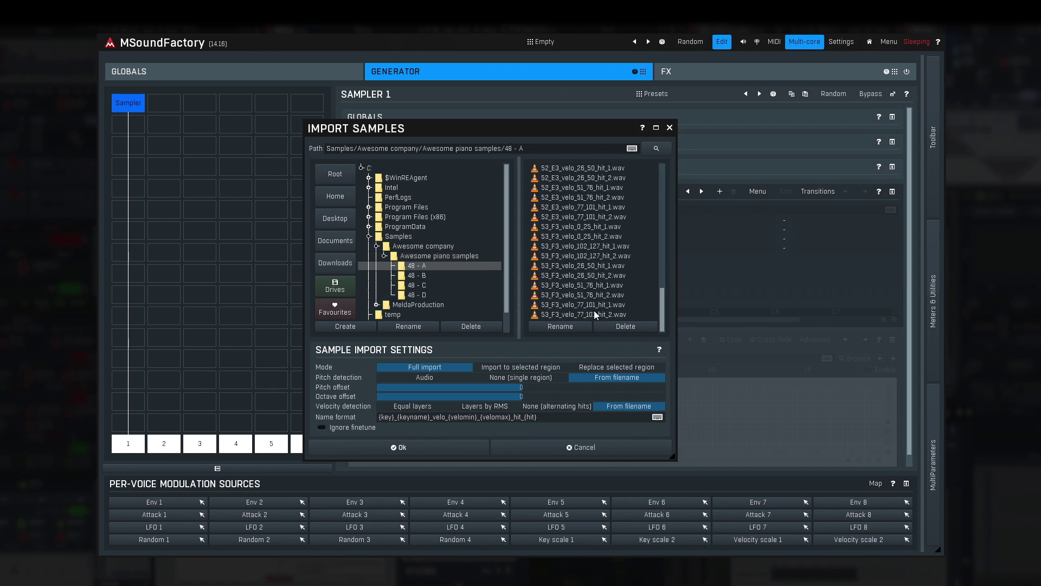
{"action": "left_click", "coordinate": [595, 314], "text": "shift"}
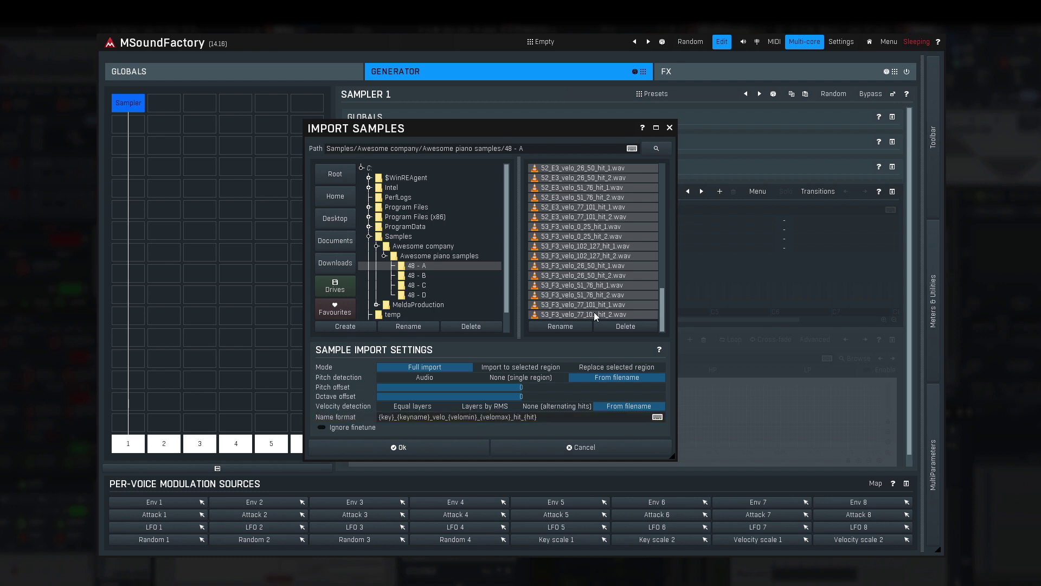
- Import the selected 48 - A samples as 30 regions spanning C3 to F3
{"action": "left_click", "coordinate": [469, 447]}
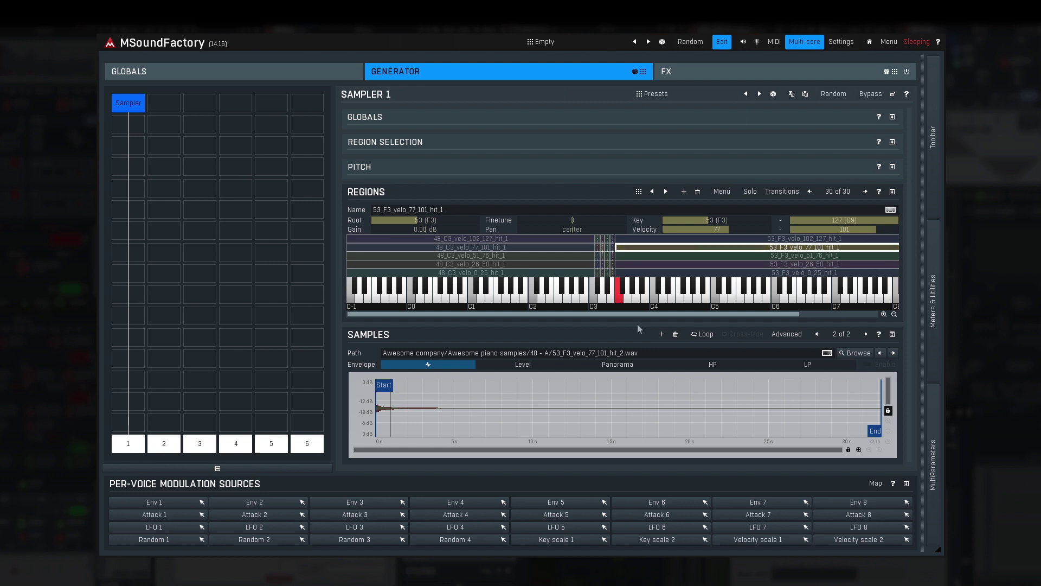
{"action": "left_click", "coordinate": [716, 193]}
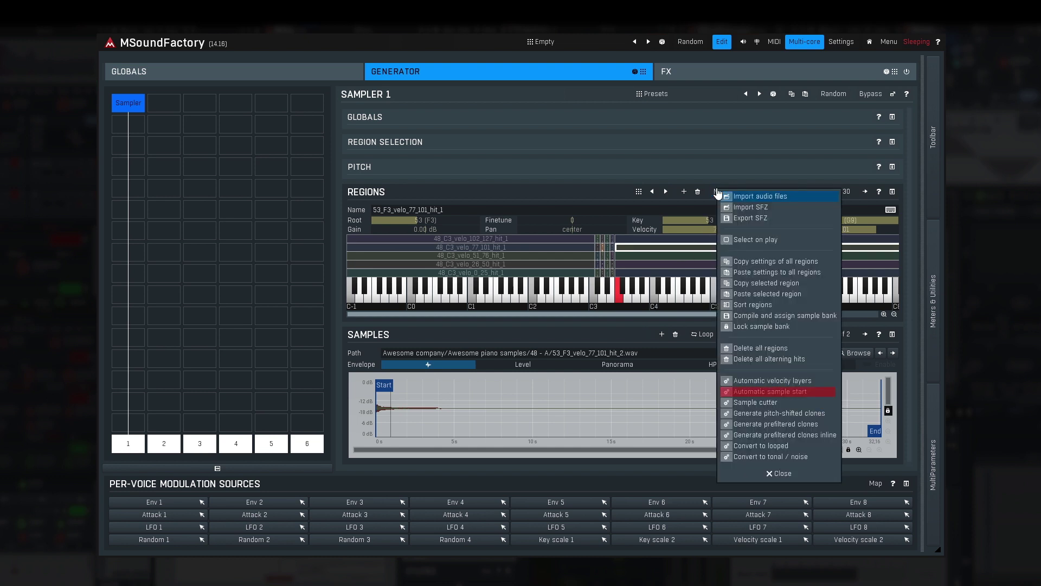
- Run Automatic sample start with the Start Level set to -31.76 dB
{"action": "left_click", "coordinate": [748, 392]}
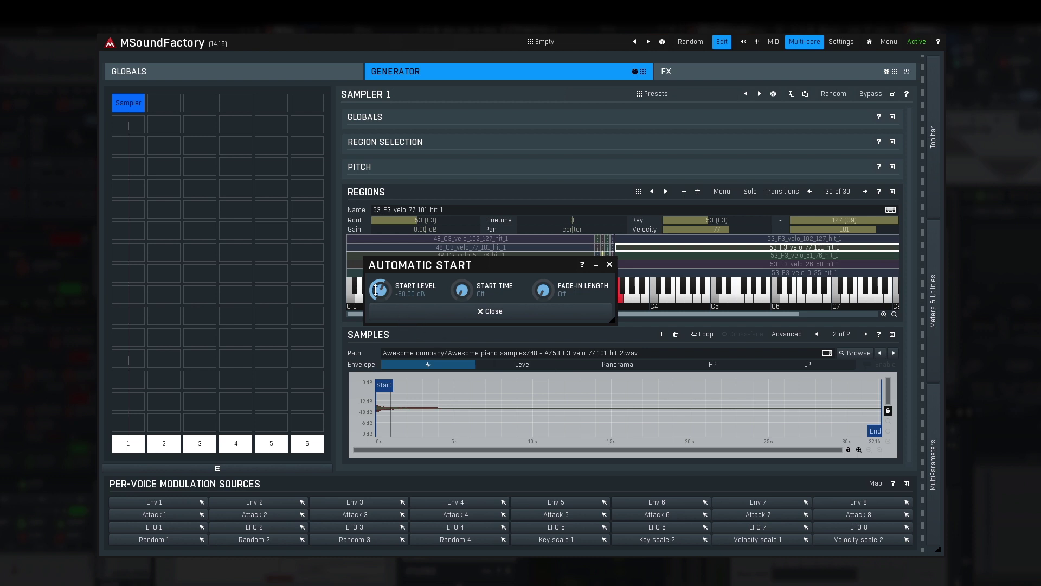
{"action": "left_click_drag", "start_coordinate": [376, 290], "coordinate": [375, 260]}
{"action": "left_click", "coordinate": [858, 449]}
{"action": "left_click_drag", "start_coordinate": [578, 451], "coordinate": [342, 432]}
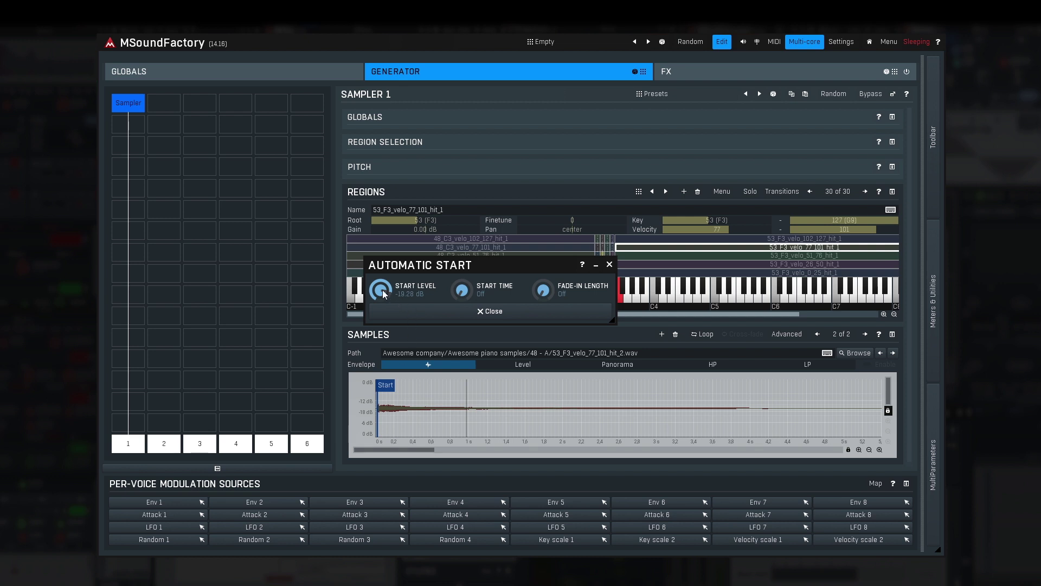
{"action": "left_click_drag", "start_coordinate": [382, 290], "coordinate": [383, 309]}
{"action": "left_click_drag", "start_coordinate": [383, 290], "coordinate": [427, 320]}
{"action": "left_click", "coordinate": [426, 315]}
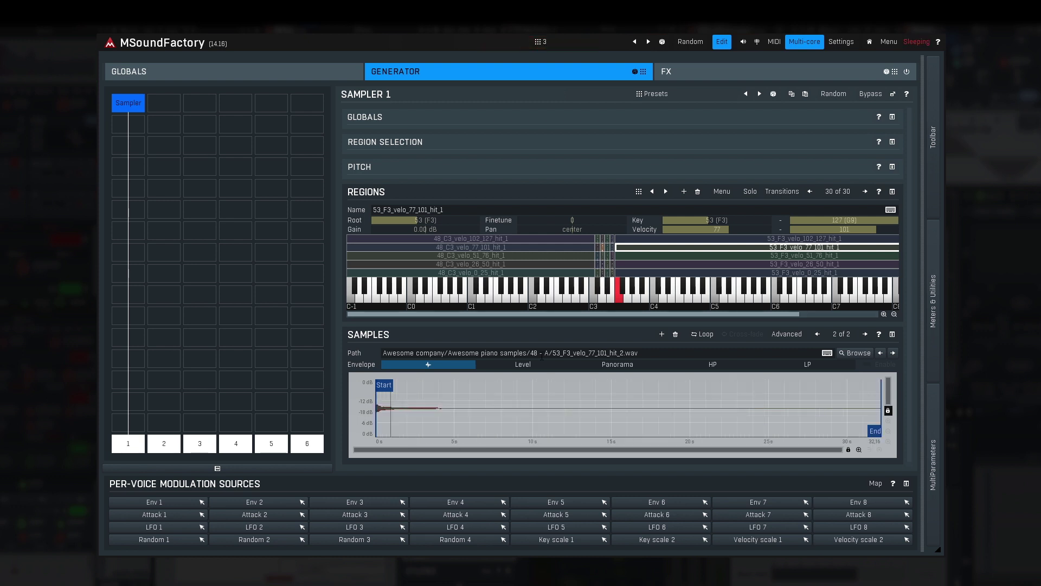
- Collapse the Samples panel and launch Automatic velocity layers from the Regions Menu
{"action": "left_click", "coordinate": [545, 334]}
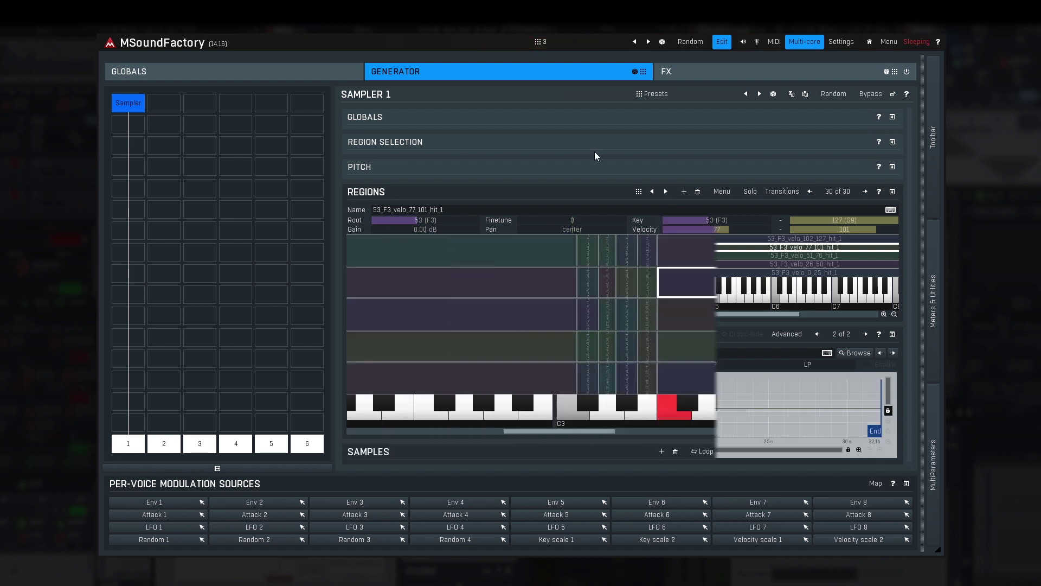
{"action": "left_click", "coordinate": [722, 195]}
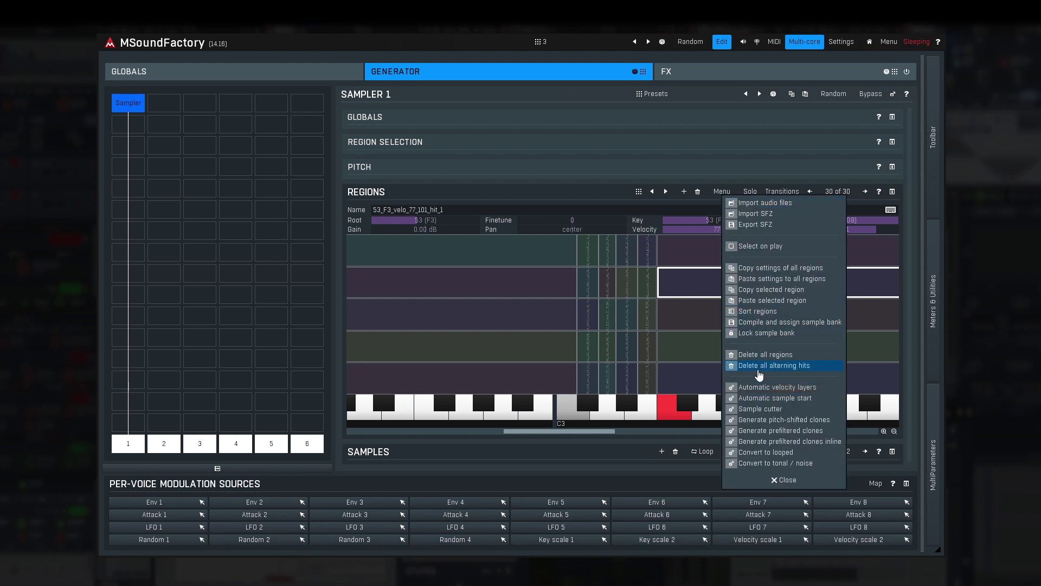
{"action": "left_click", "coordinate": [759, 388]}
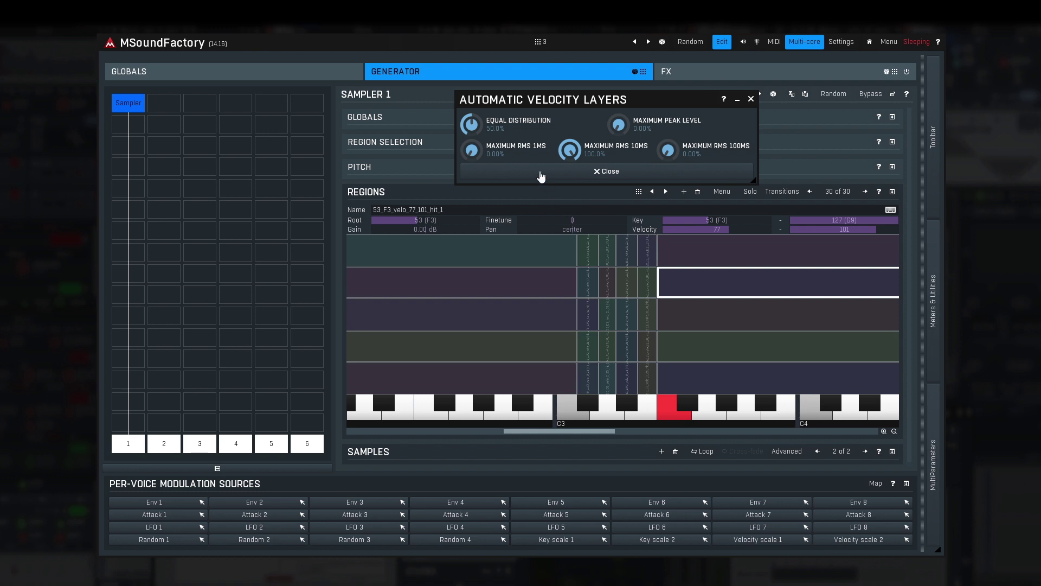
- Shift the velocity layers toward equal distribution, lower the 10 ms RMS weighting, raise the 1 ms weighting, and close the dialog
{"action": "mouse_move", "coordinate": [471, 126]}
{"action": "left_mouse_down"}
{"action": "mouse_move", "coordinate": [471, 154]}
{"action": "mouse_move", "coordinate": [470, 127]}
{"action": "left_mouse_up"}
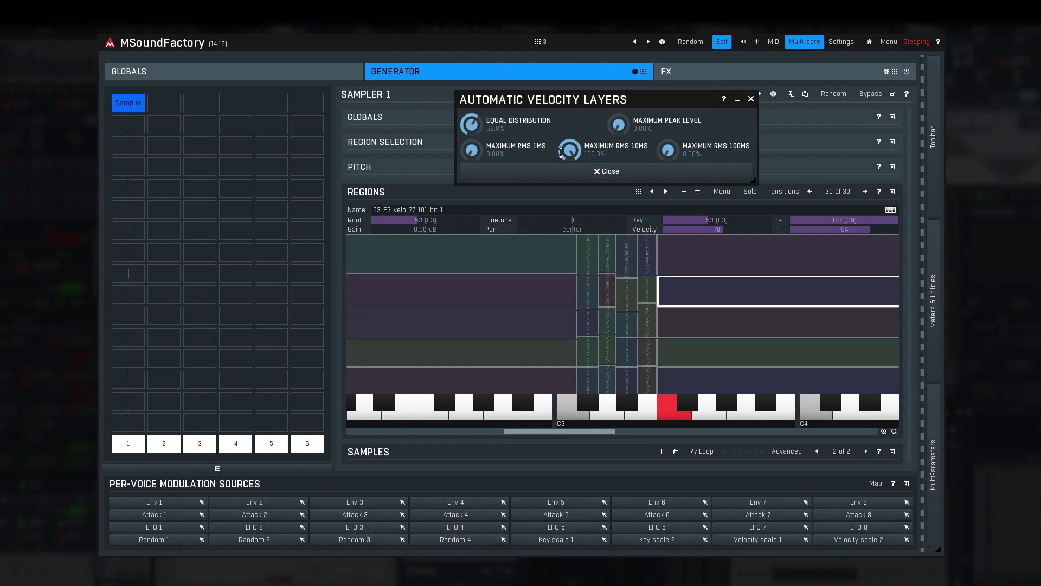
{"action": "left_click_drag", "start_coordinate": [561, 152], "coordinate": [562, 142]}
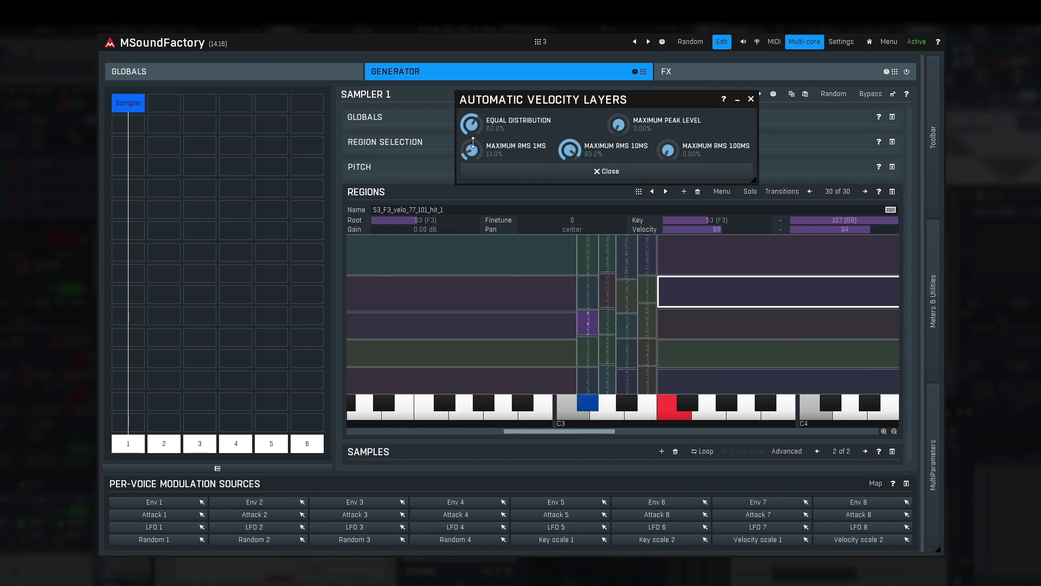
{"action": "left_click_drag", "start_coordinate": [495, 154], "coordinate": [495, 151]}
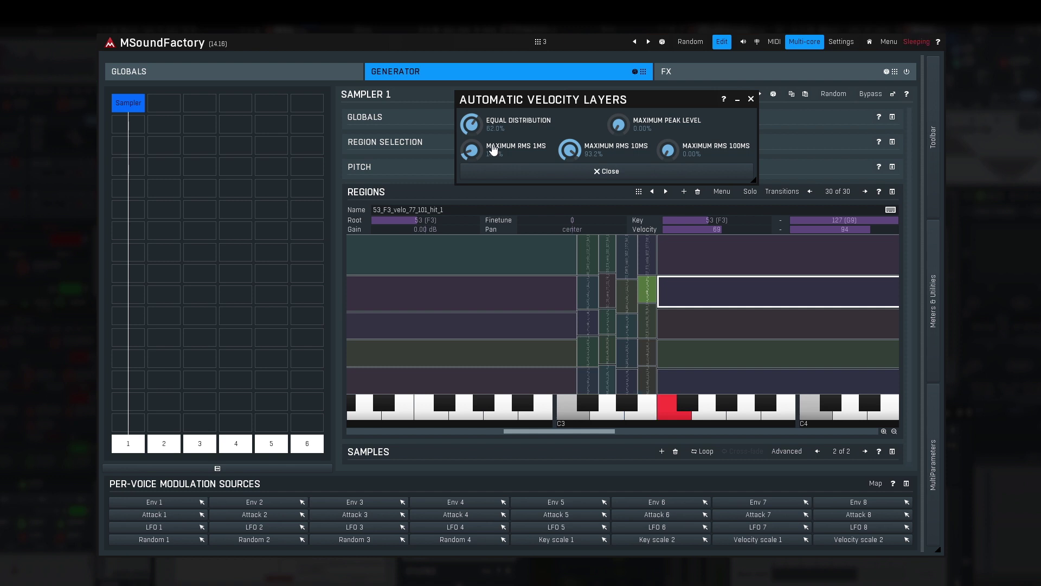
{"action": "left_click", "coordinate": [500, 174]}
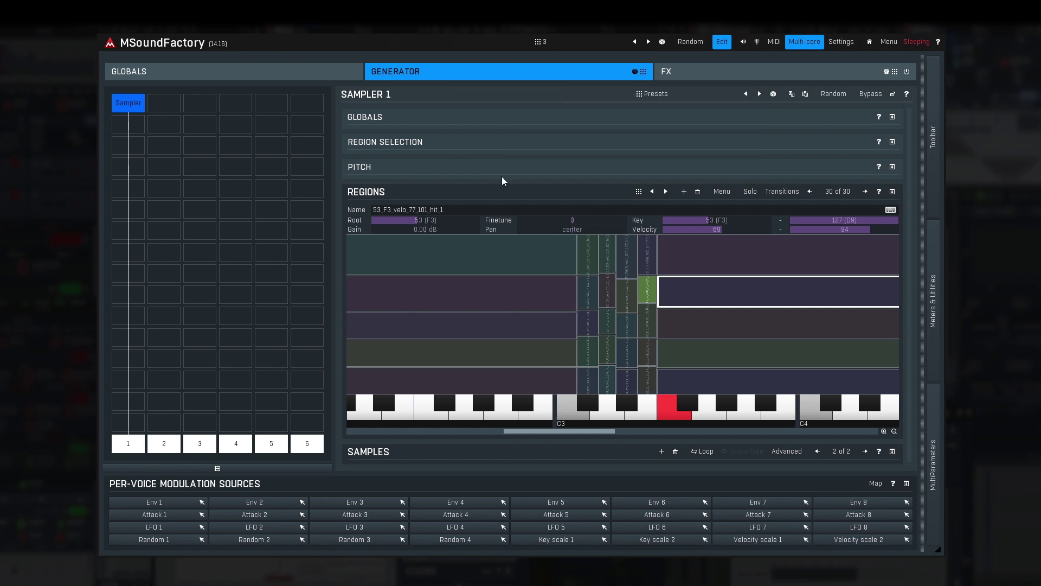